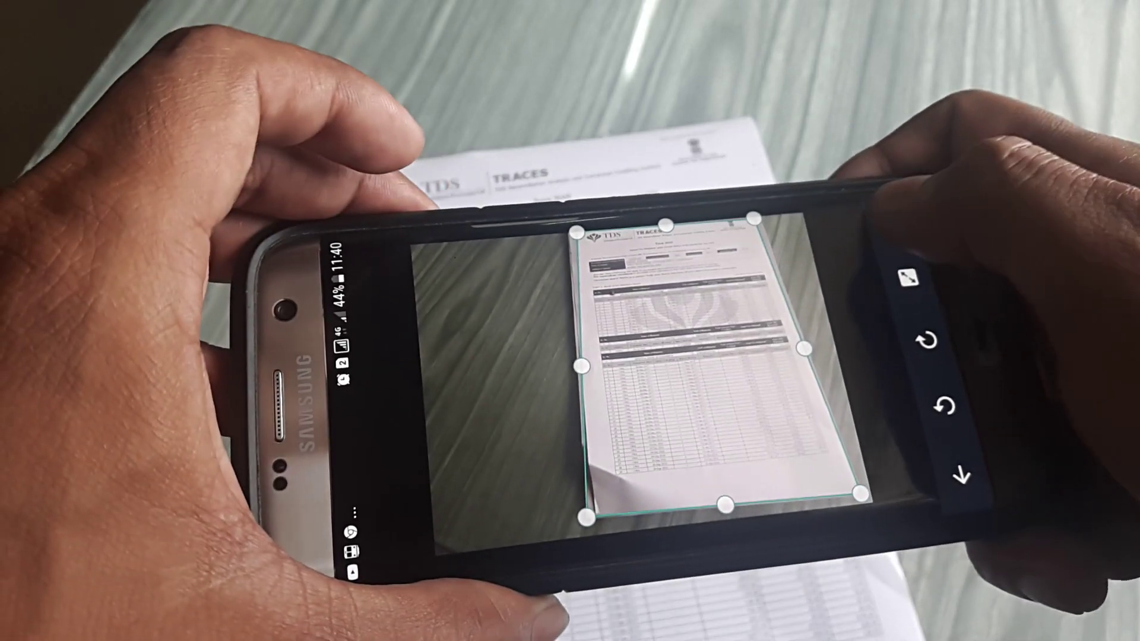
# Confirm the crop of the first TRACES page scan to the sheet's edges.
pyautogui.click(875, 248)
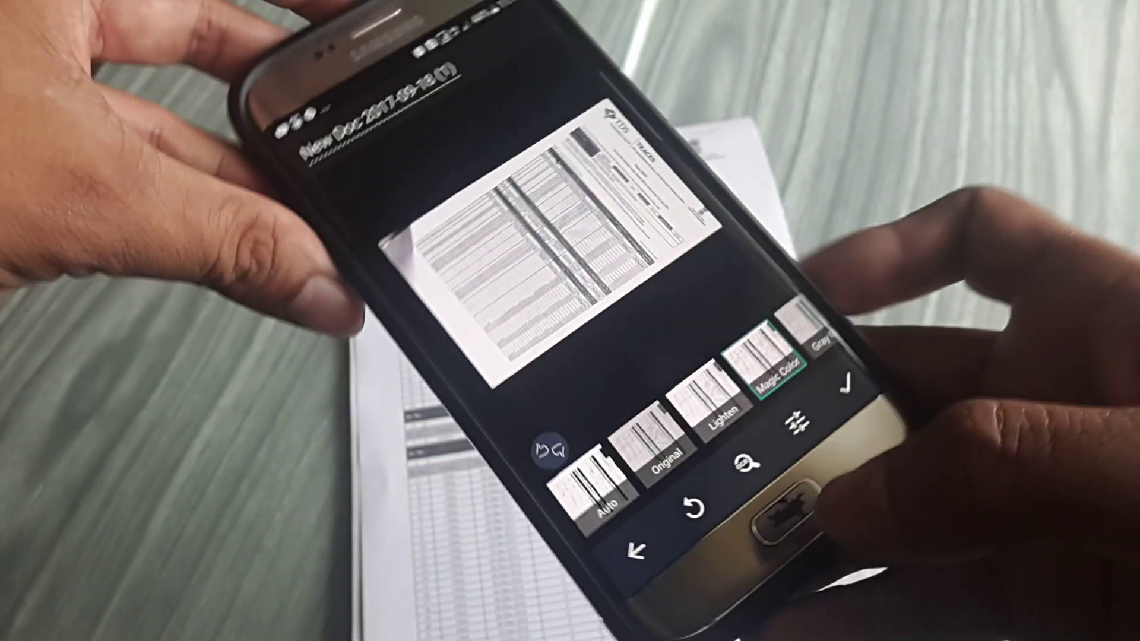
# Rotate the scanned page to portrait and save it into the document.
pyautogui.click(683, 478)
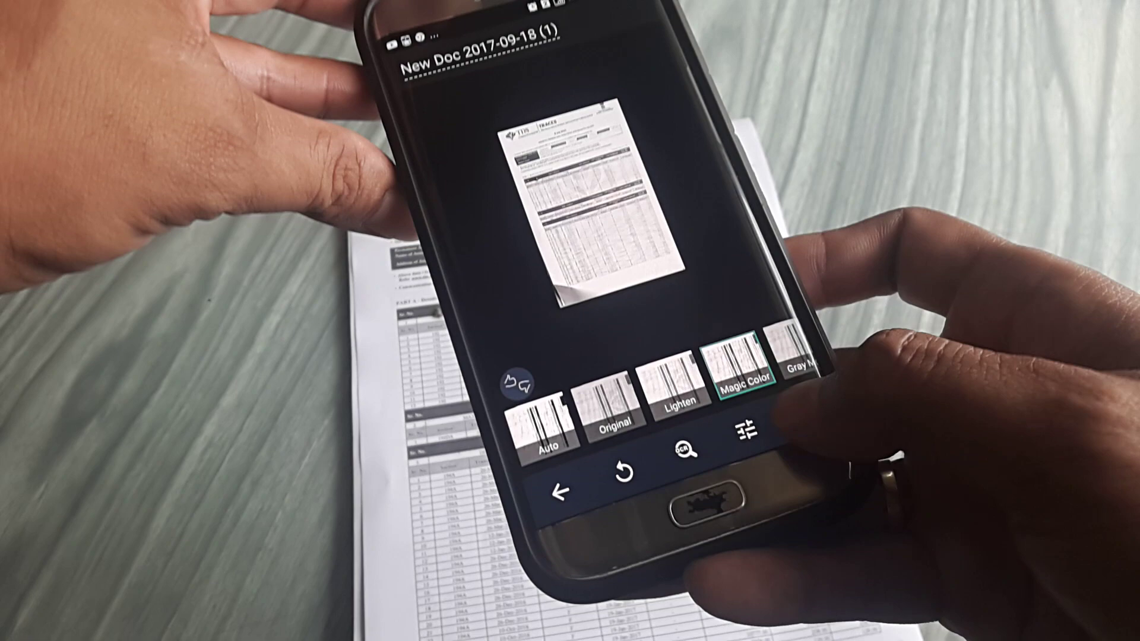
pyautogui.click(806, 413)
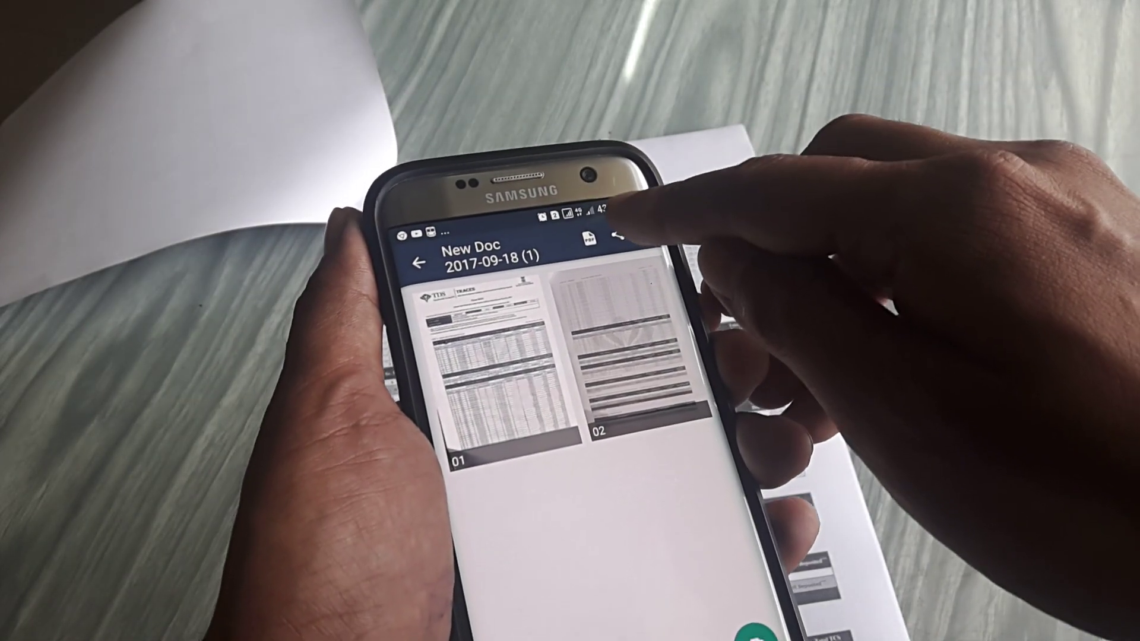
# Share the two-page document as a PDF file at original size.
pyautogui.click(628, 227)
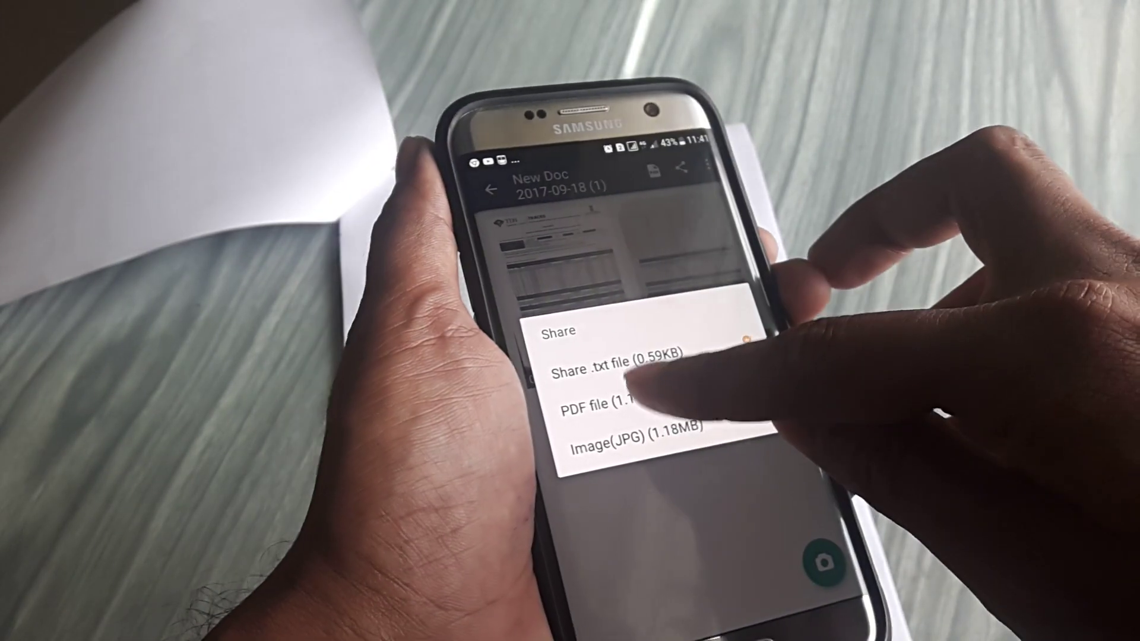
pyautogui.click(606, 405)
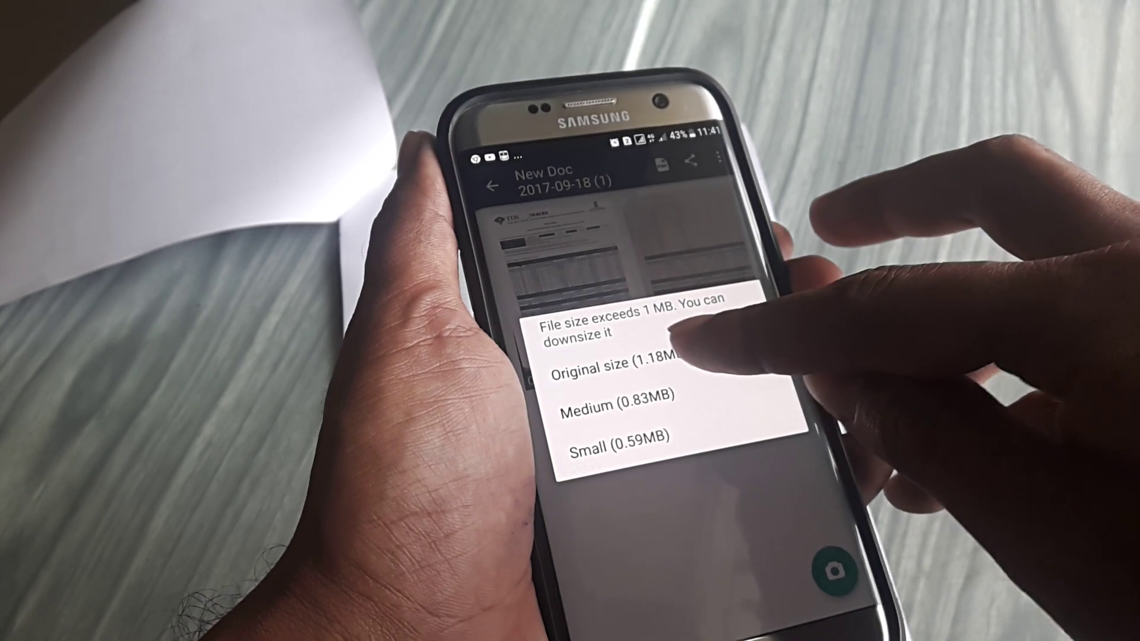
pyautogui.click(624, 379)
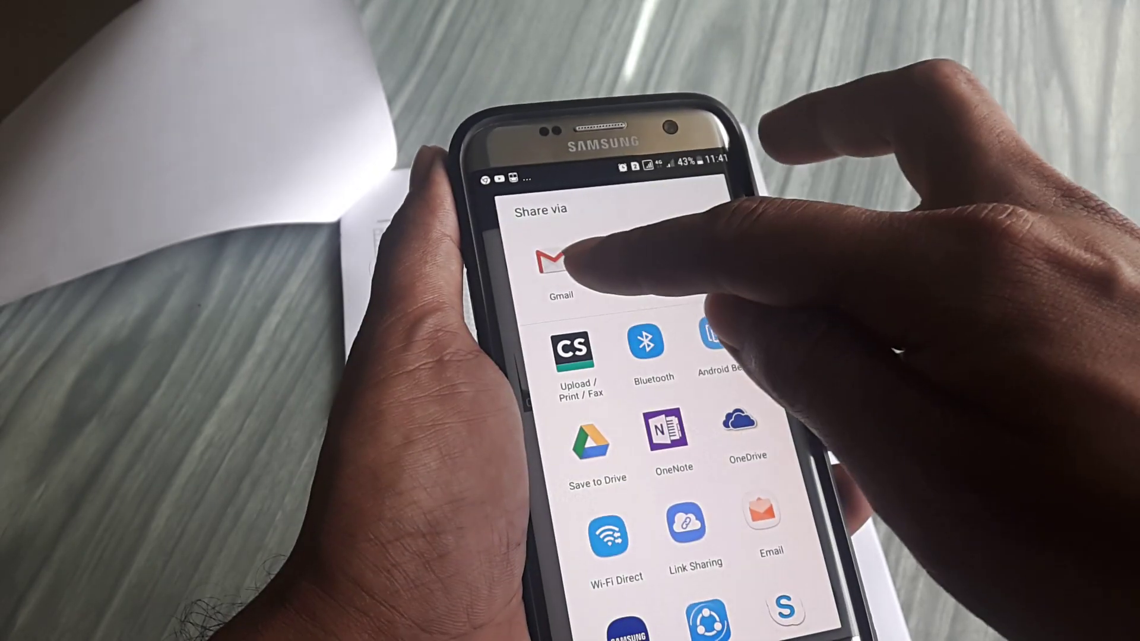
# Send the PDF via Gmail to the corrected, suggested recipient address with an 'Fyi' note.
pyautogui.click(713, 172)
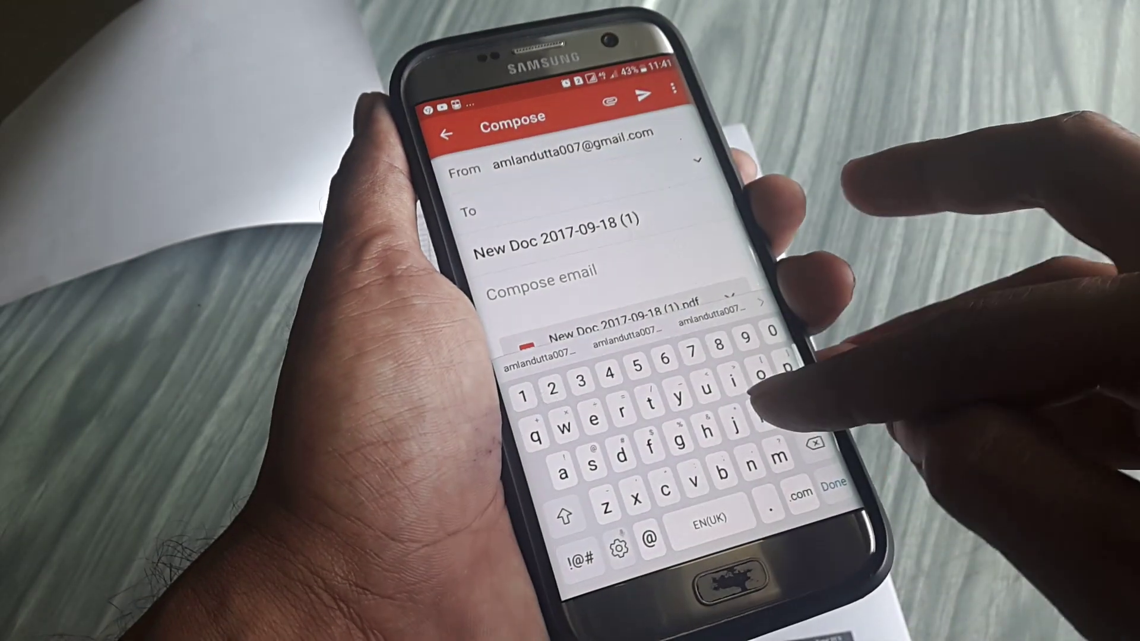
pyautogui.write('kri')
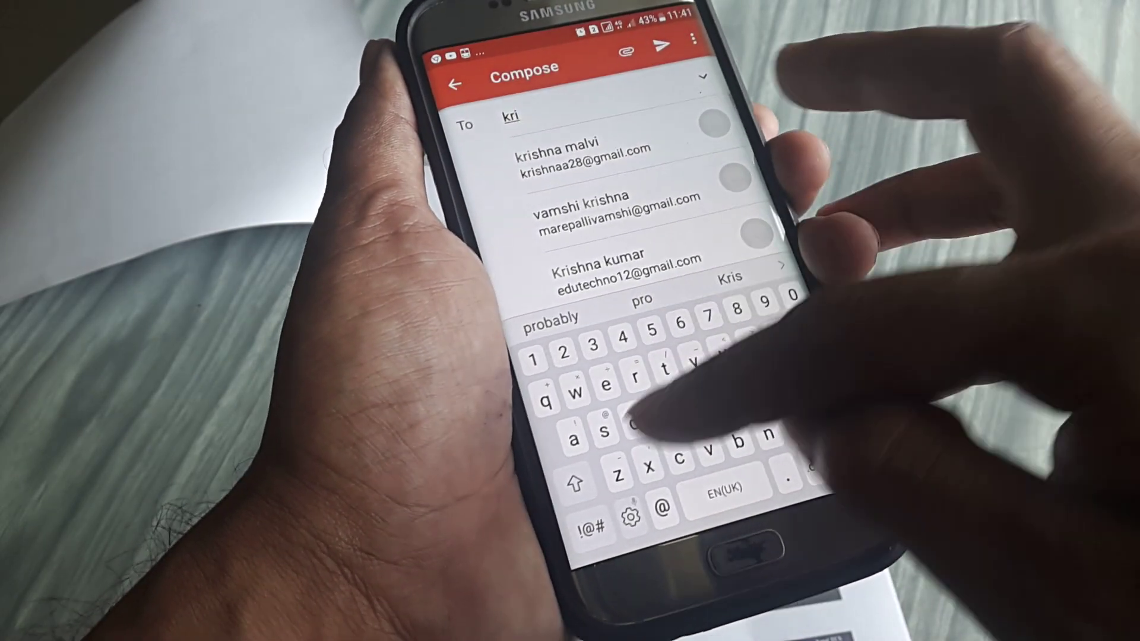
pyautogui.write('shna')
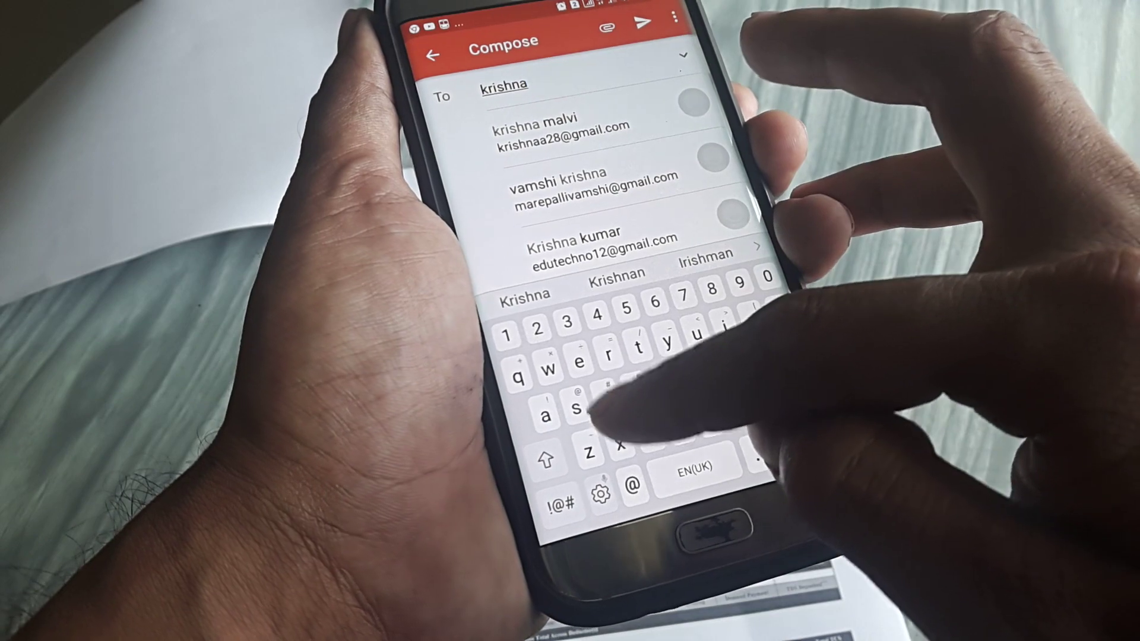
pyautogui.write('da')
pyautogui.press('BackSpace')
pyautogui.press('BackSpace')
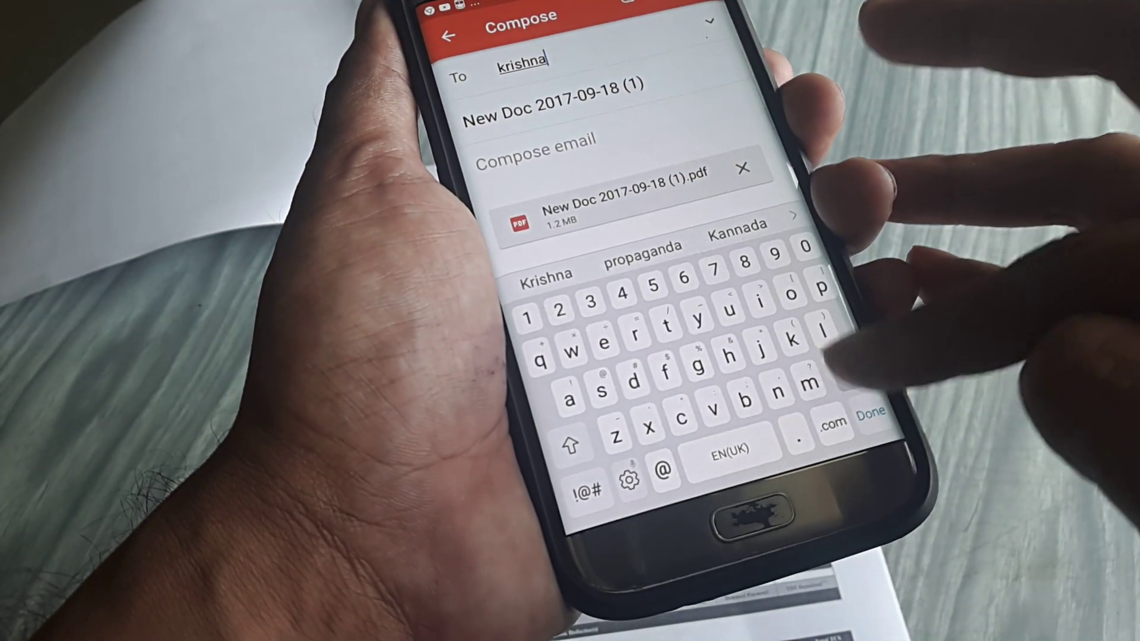
pyautogui.write('sai')
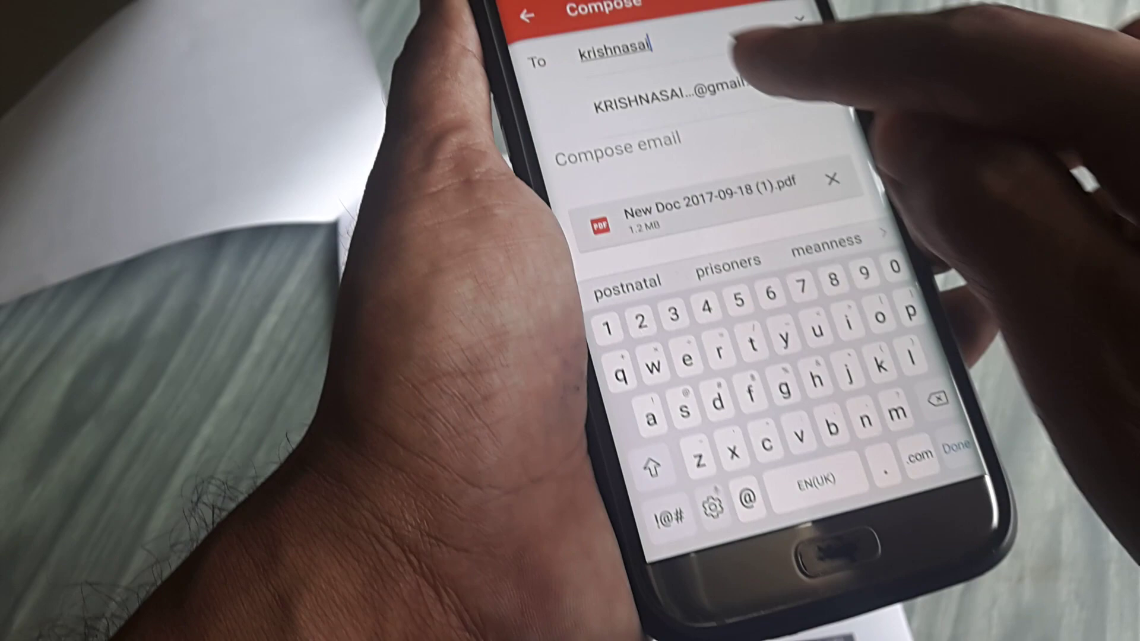
pyautogui.click(634, 55)
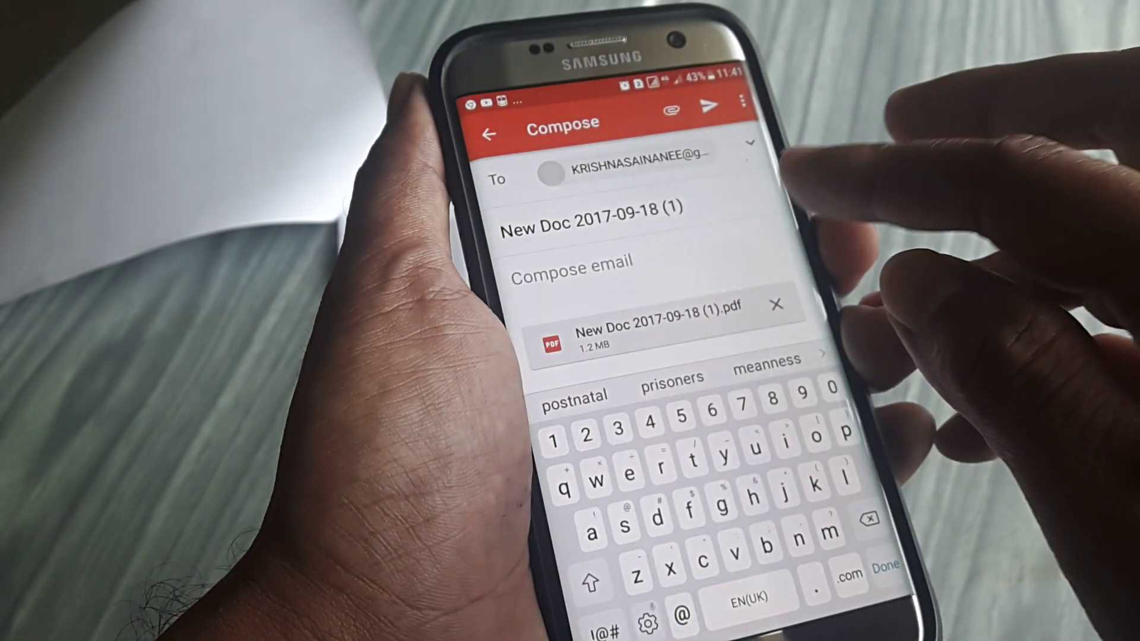
pyautogui.write('F')
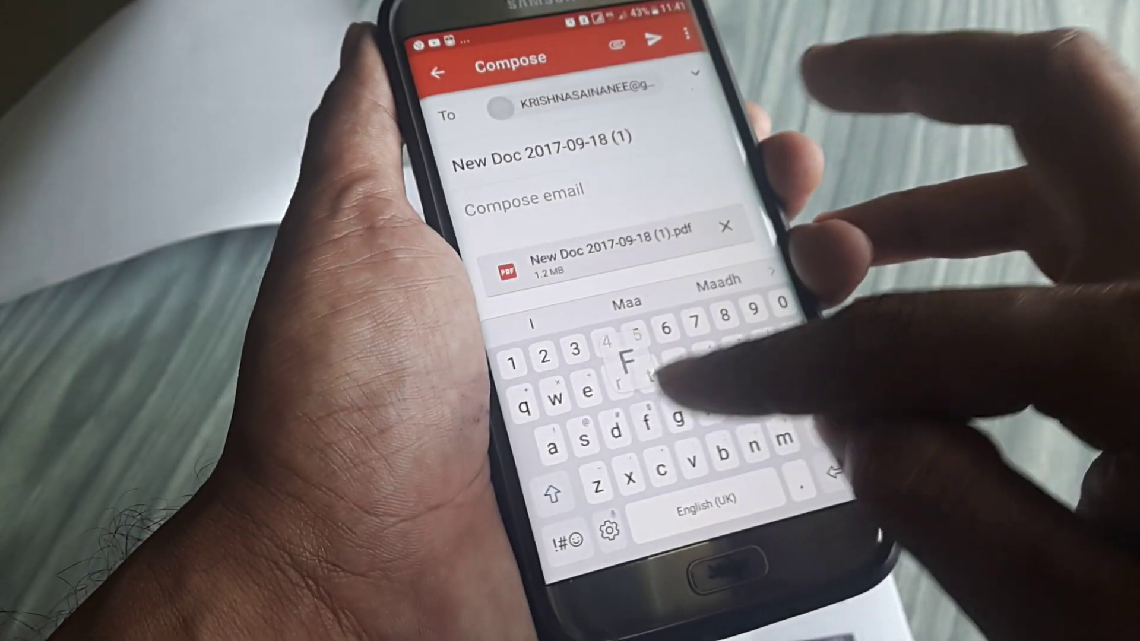
pyautogui.write('yi')
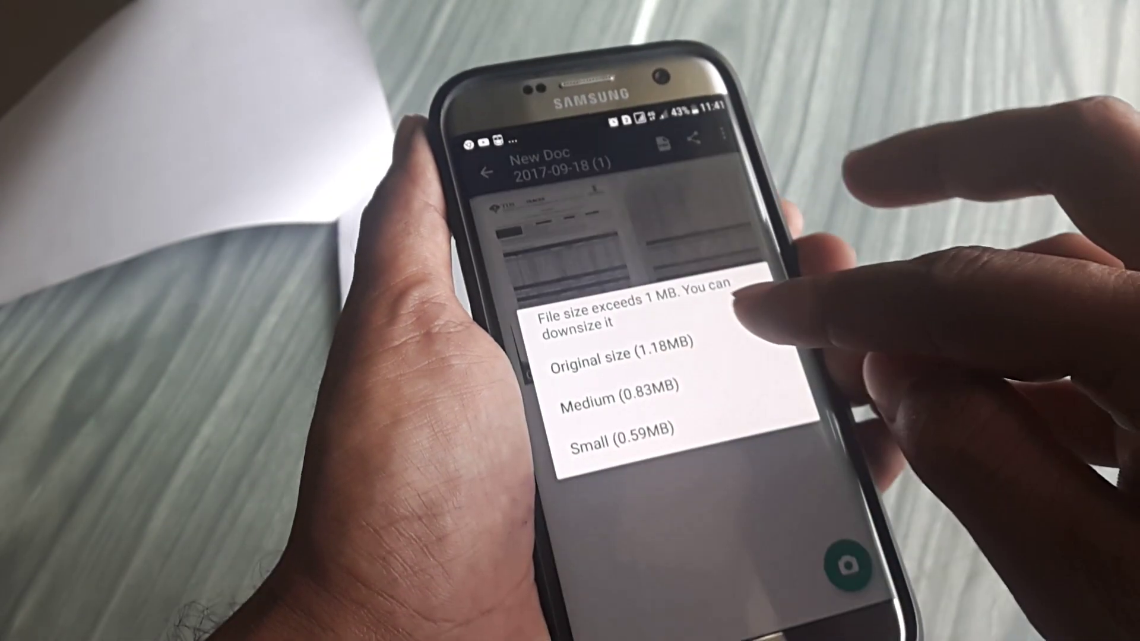
# Send the original-size PDF to the chosen WhatsApp contact, then leave the chat.
pyautogui.click(642, 361)
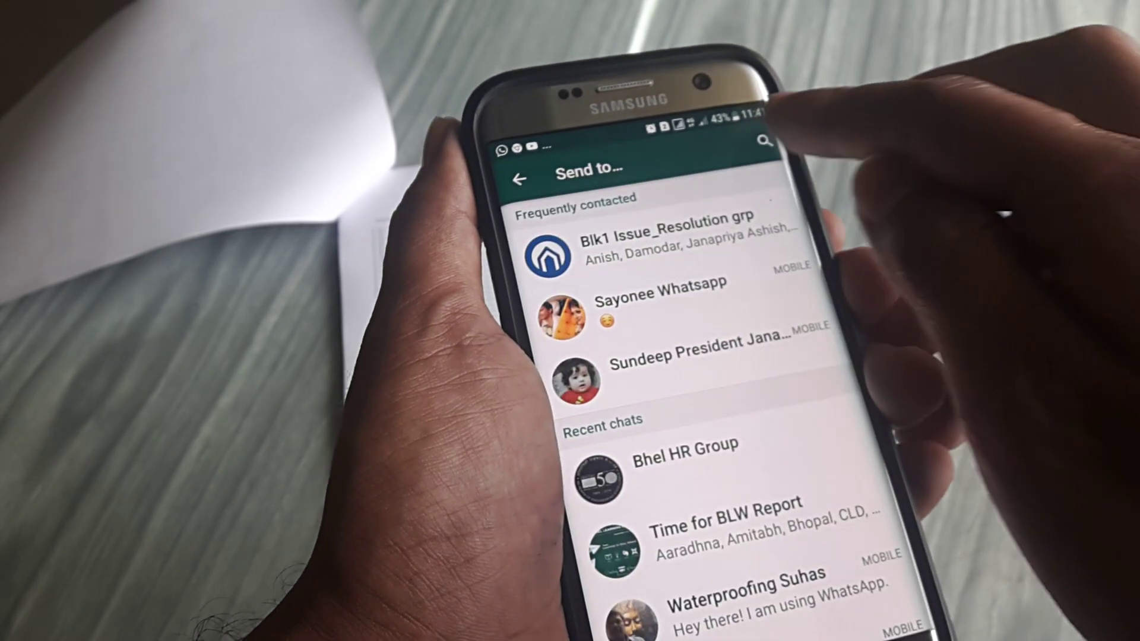
pyautogui.write('k')
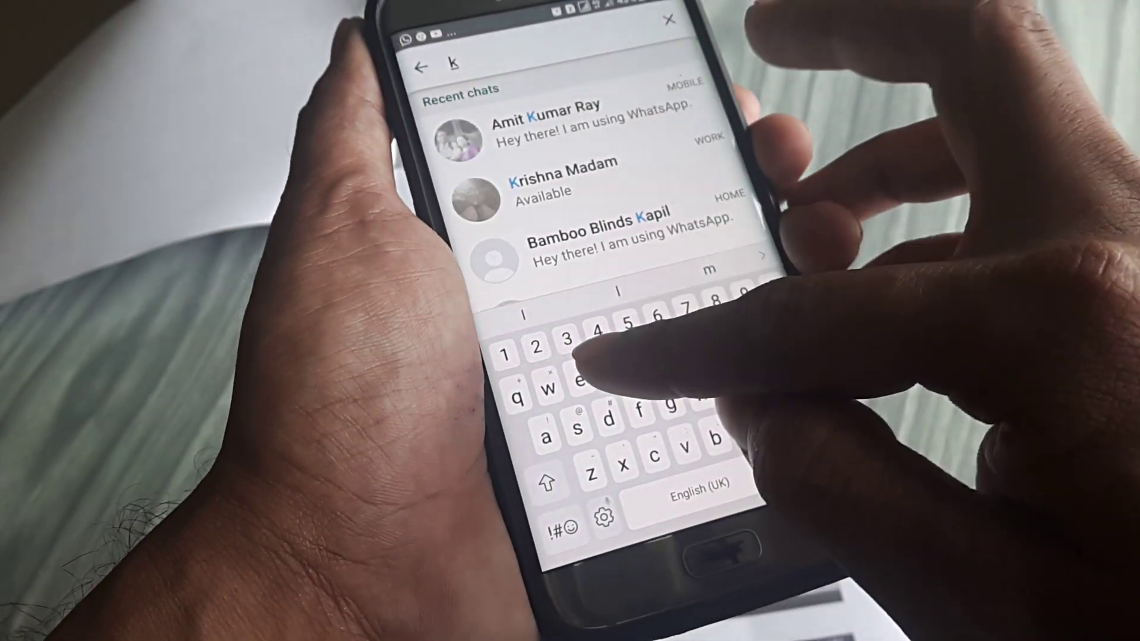
pyautogui.write('ri')
pyautogui.click(556, 129)
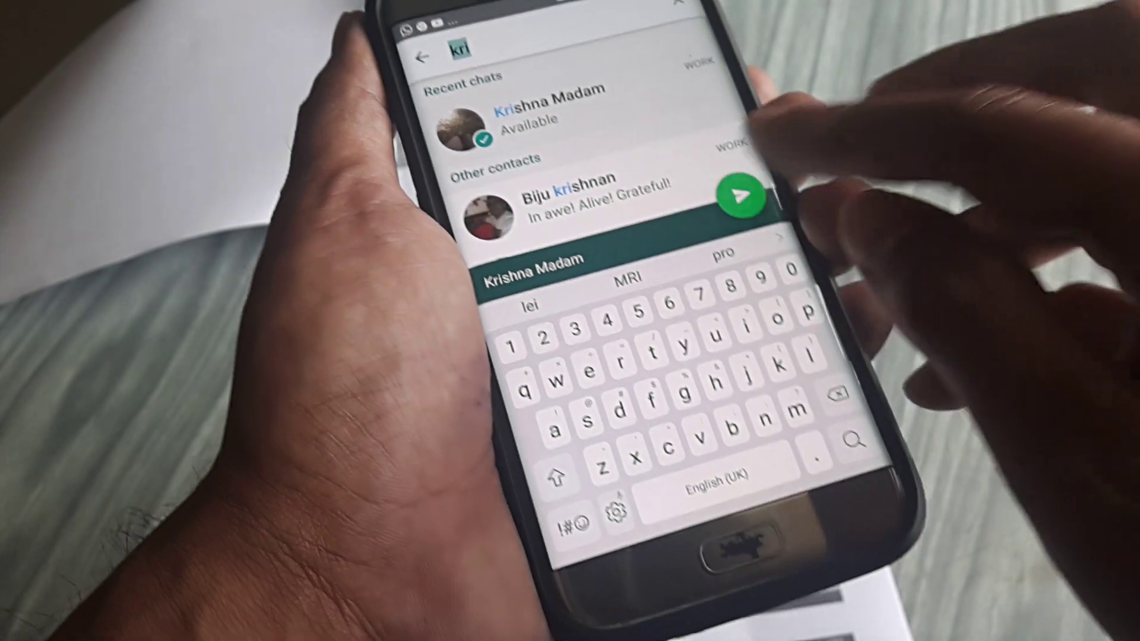
pyautogui.click(730, 196)
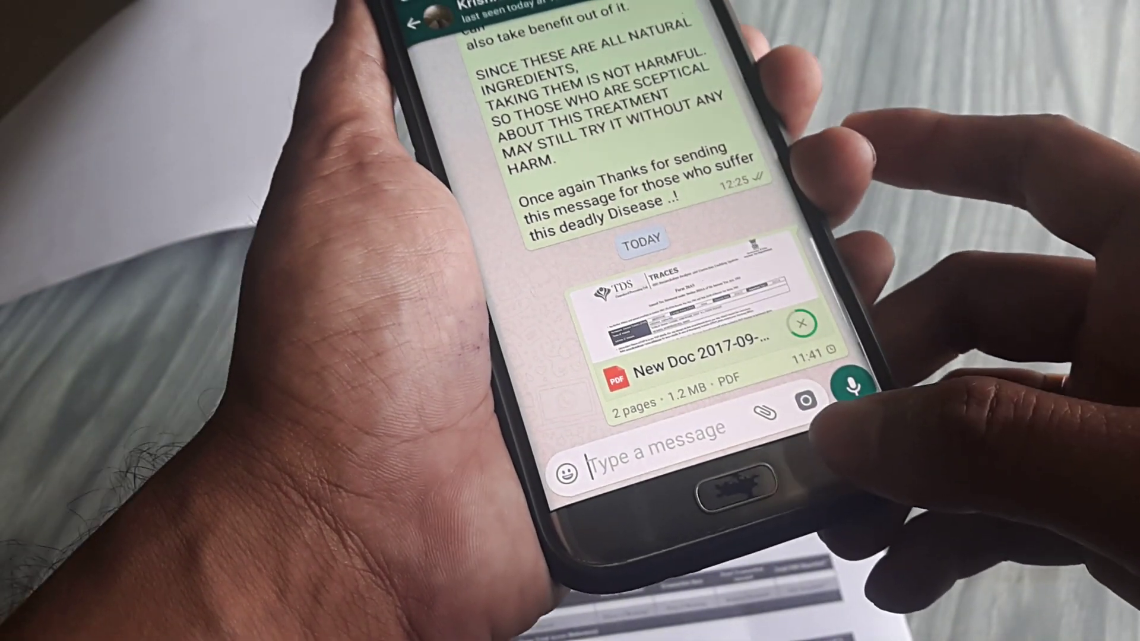
pyautogui.click(833, 450)
# Go back from WhatsApp through the document to the My Docs list.
pyautogui.click(845, 445)
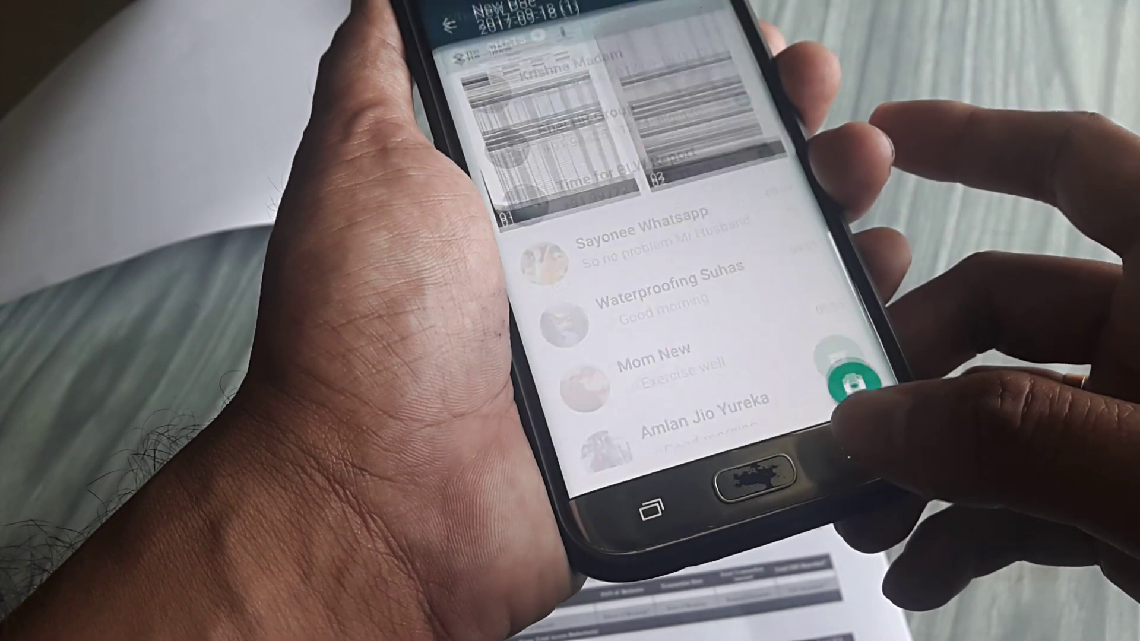
pyautogui.click(850, 441)
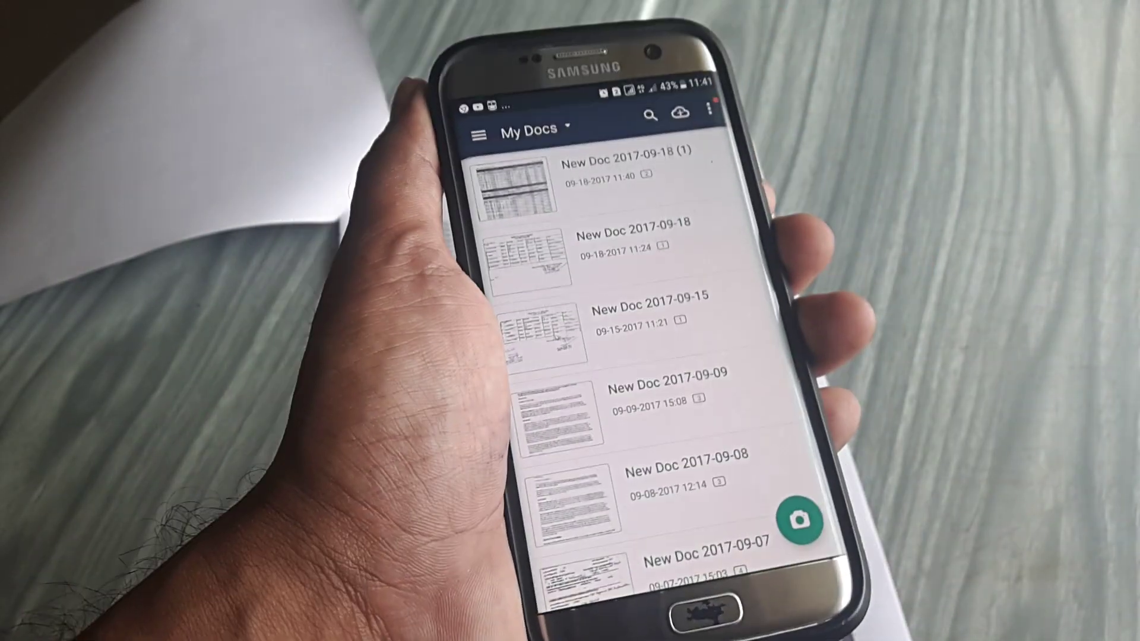